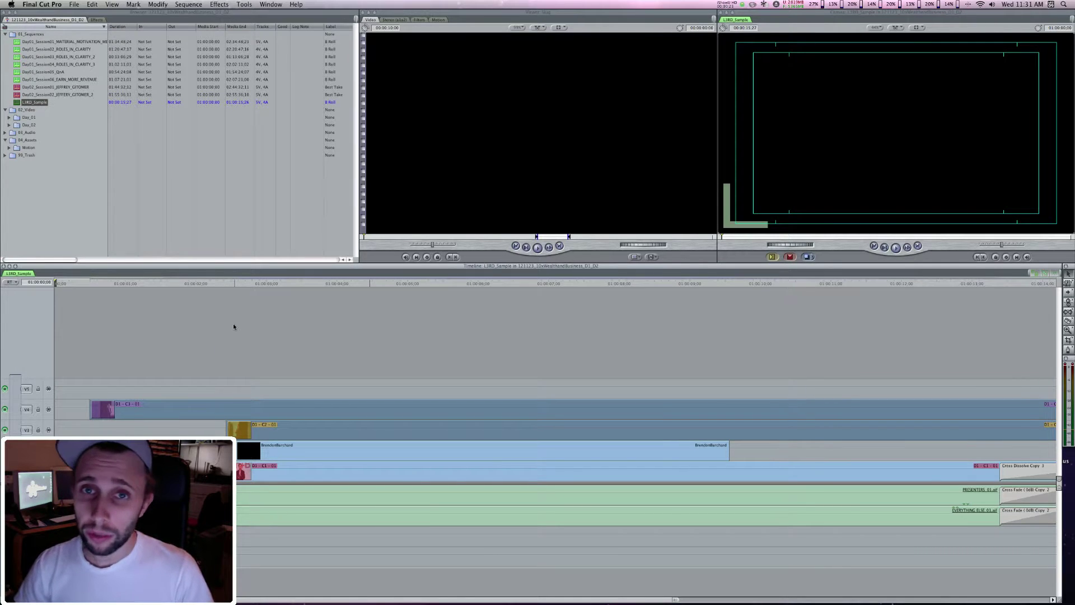
# Step: Play the 15-second L3RD_Sample sequence to check the lower-third name title over the speaker
pyautogui.press('space')
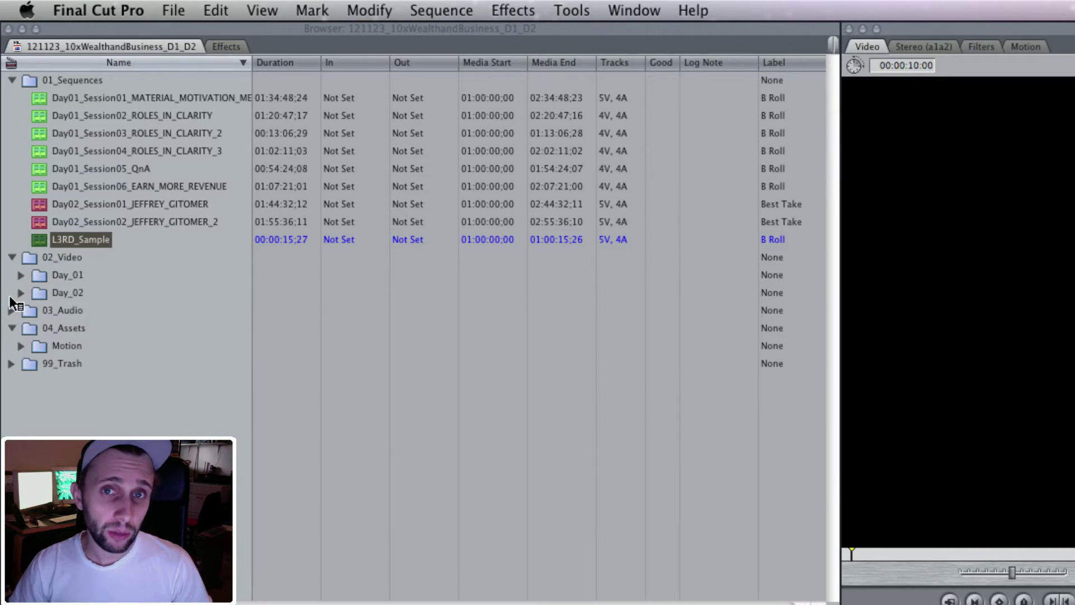
# Step: Export L3RD_Sample with QuickTime Conversion into the Export folder, renamed L3RD_Sample_b
pyautogui.moveTo(16, 304)
pyautogui.mouseDown()
pyautogui.moveTo(18, 292)
pyautogui.moveTo(34, 293)
pyautogui.mouseUp()
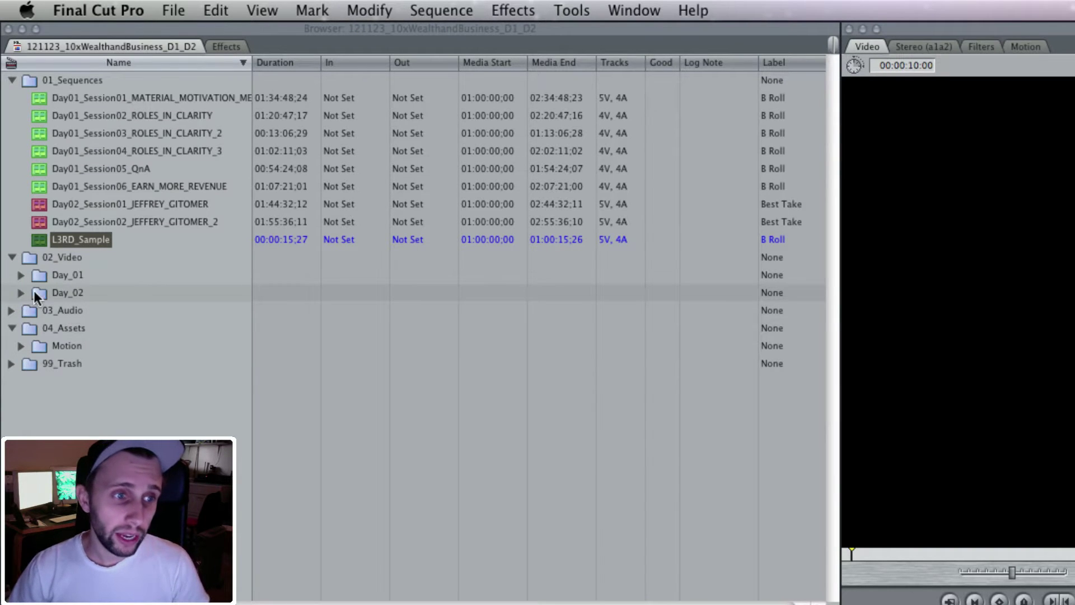
pyautogui.moveTo(78, 251); pyautogui.dragTo(76, 242)
pyautogui.rightClick(76, 241)
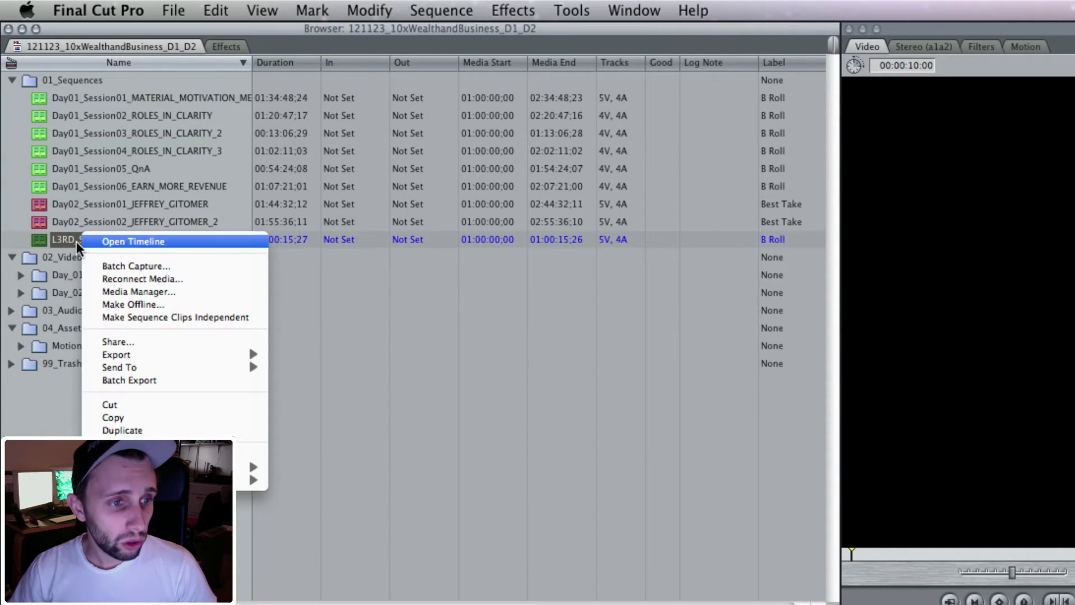
pyautogui.moveTo(159, 364)
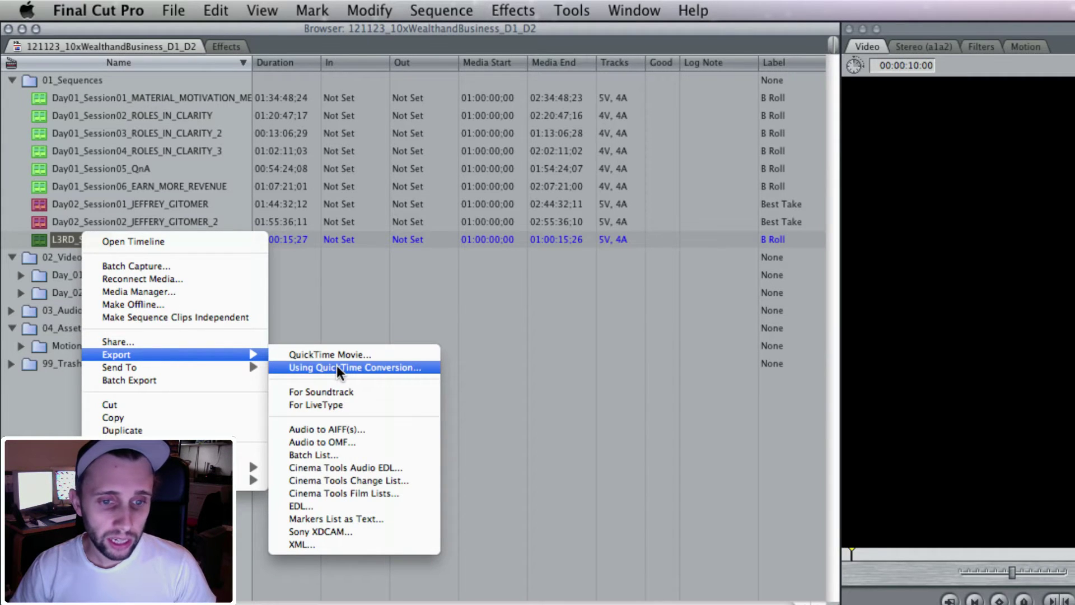
pyautogui.click(338, 365)
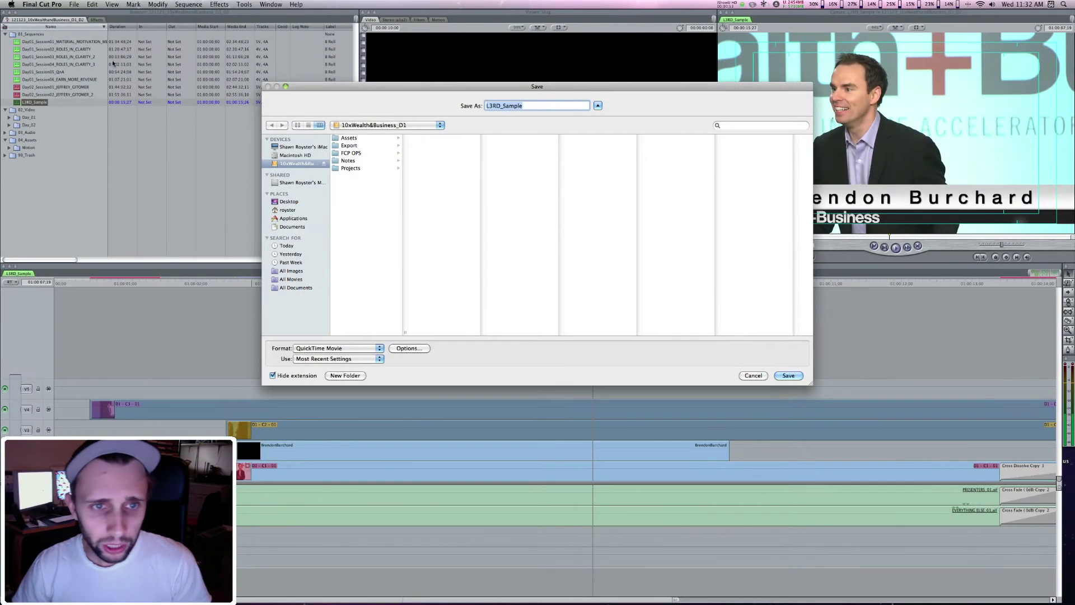
pyautogui.click(361, 146)
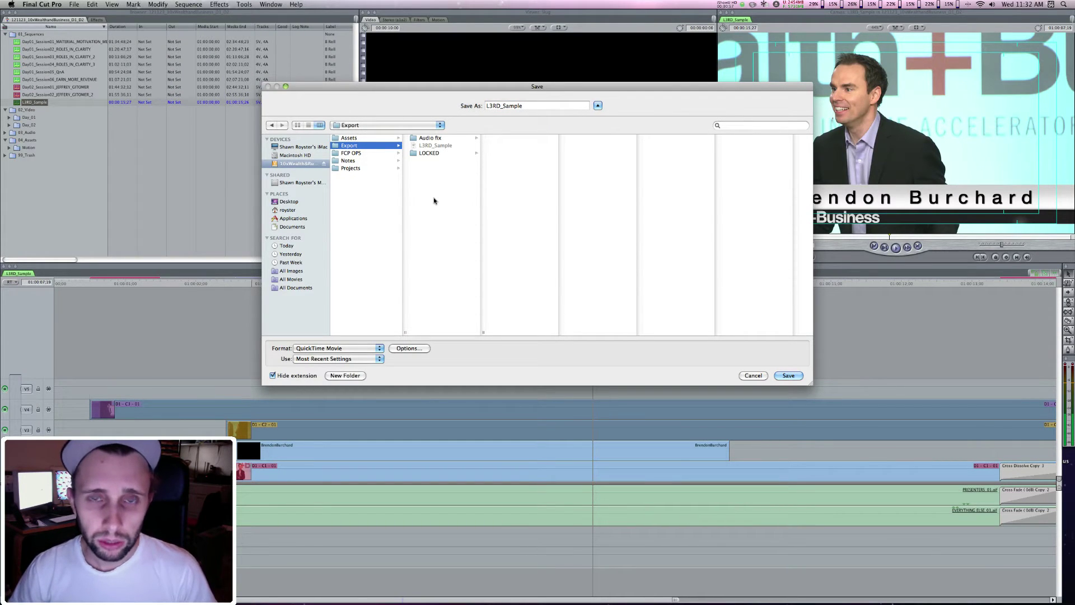
pyautogui.click(553, 107)
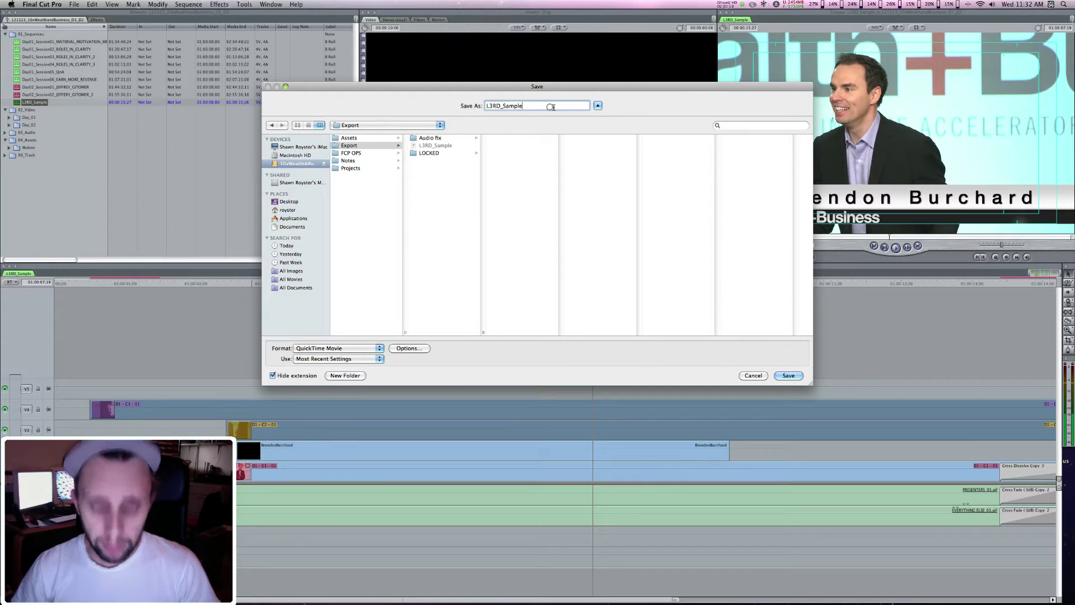
pyautogui.write('_b')
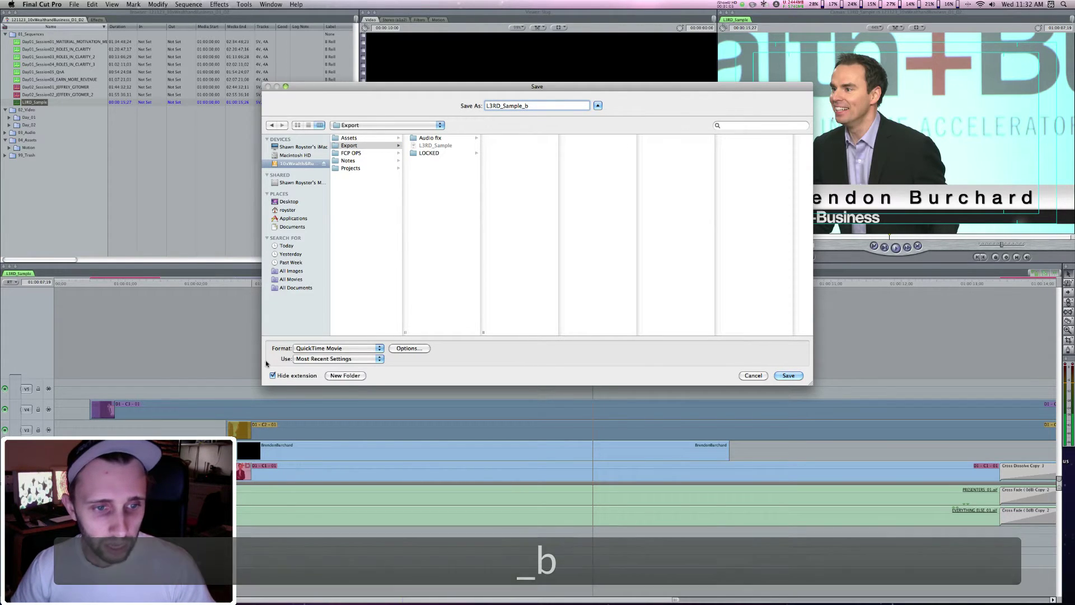
# Step: Set the export's H.264 video encoding to Faster encode (Single-pass)
pyautogui.click(409, 348)
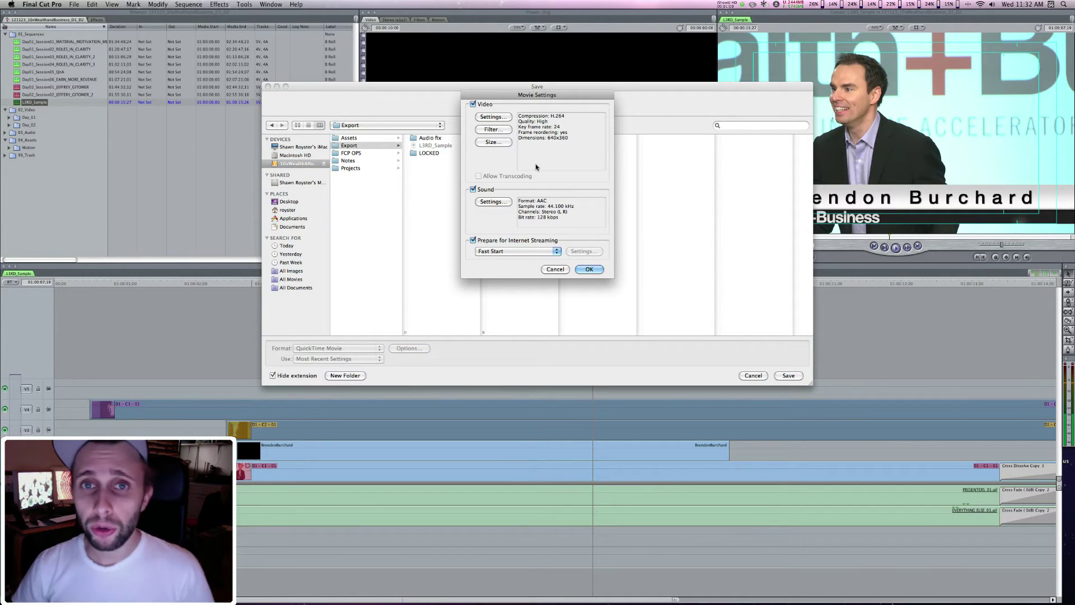
pyautogui.click(481, 118)
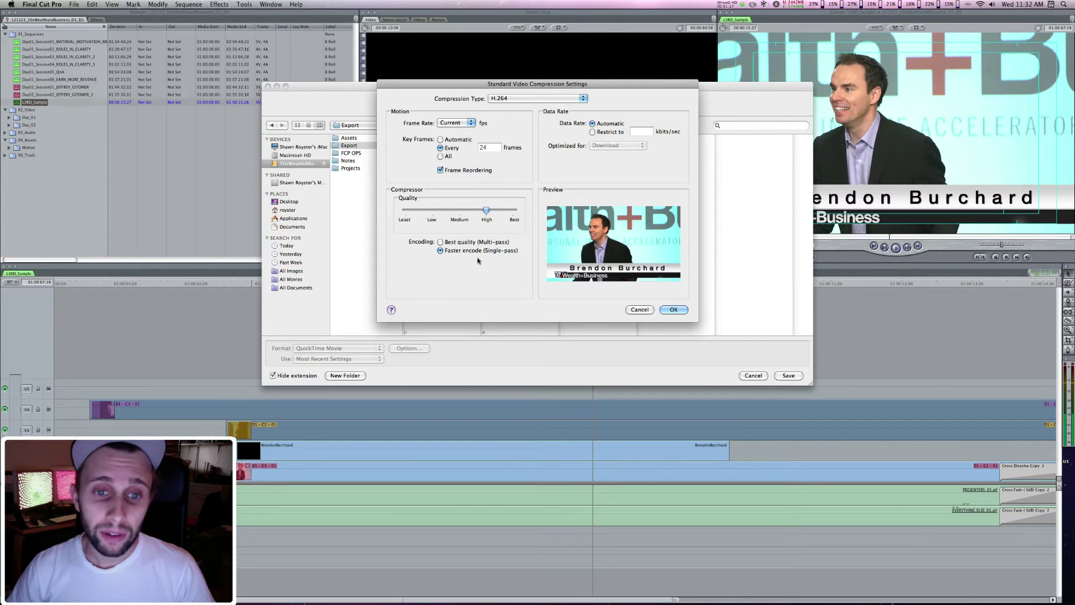
pyautogui.click(442, 243)
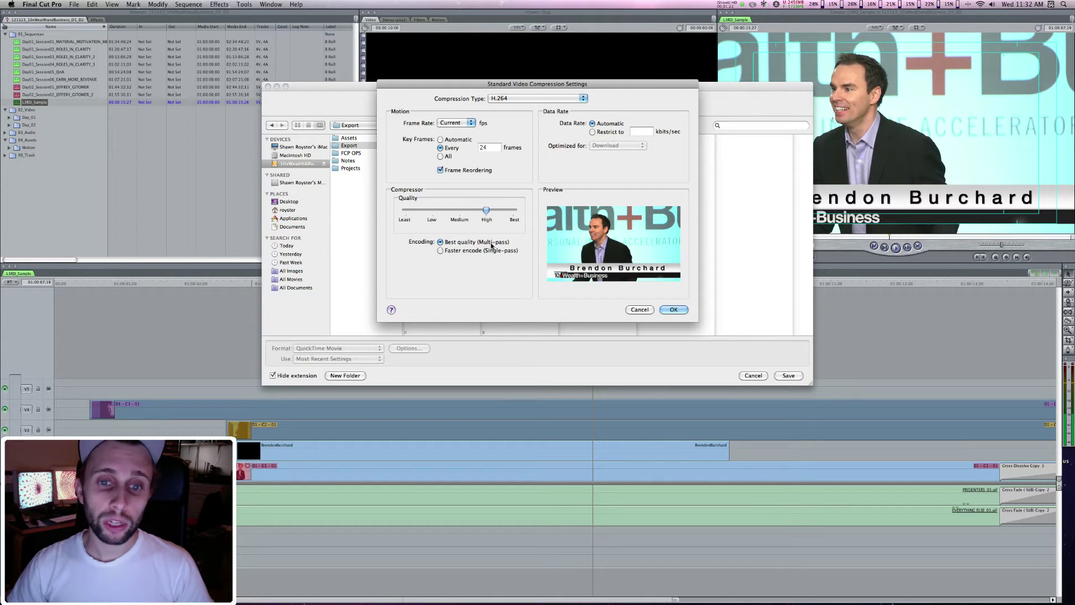
pyautogui.click(441, 251)
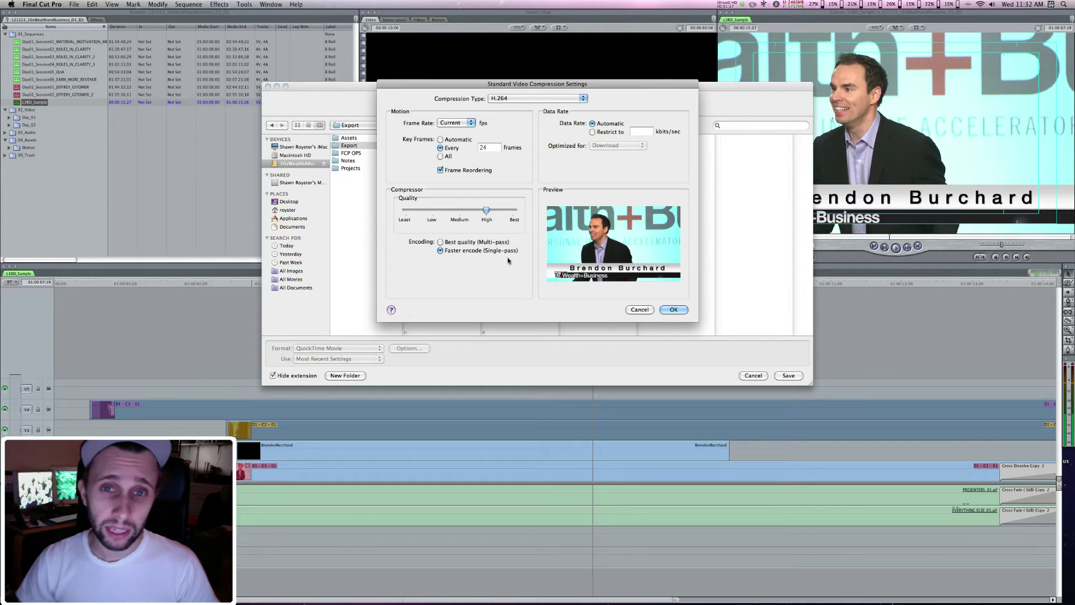
pyautogui.click(680, 312)
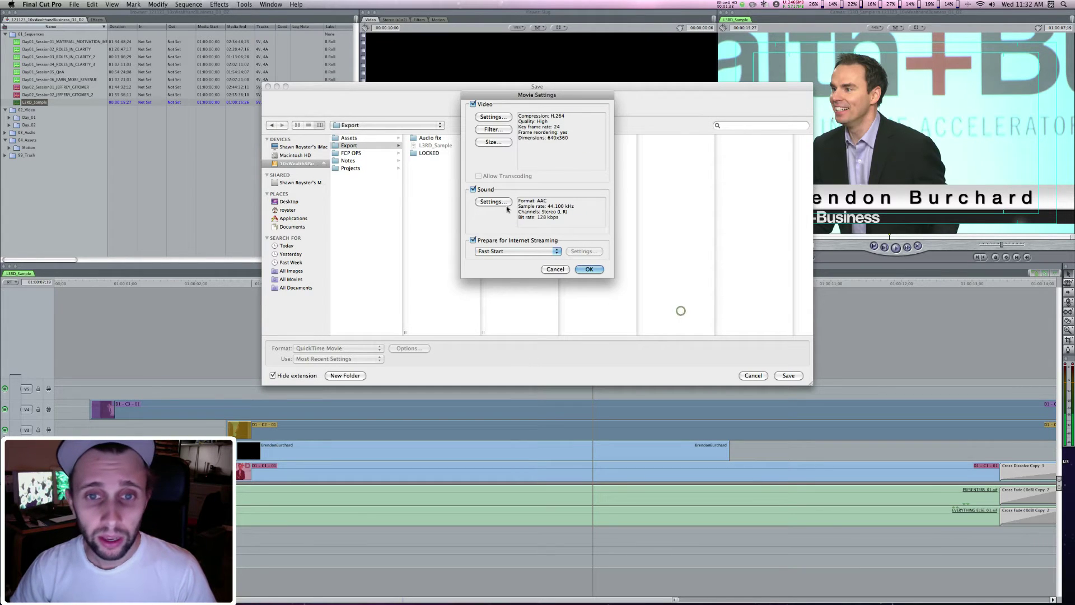
# Step: Choose custom export dimensions and enter a width of 640 and a height of 360
pyautogui.click(491, 147)
pyautogui.click(498, 128)
pyautogui.scroll(3, 498, 128)
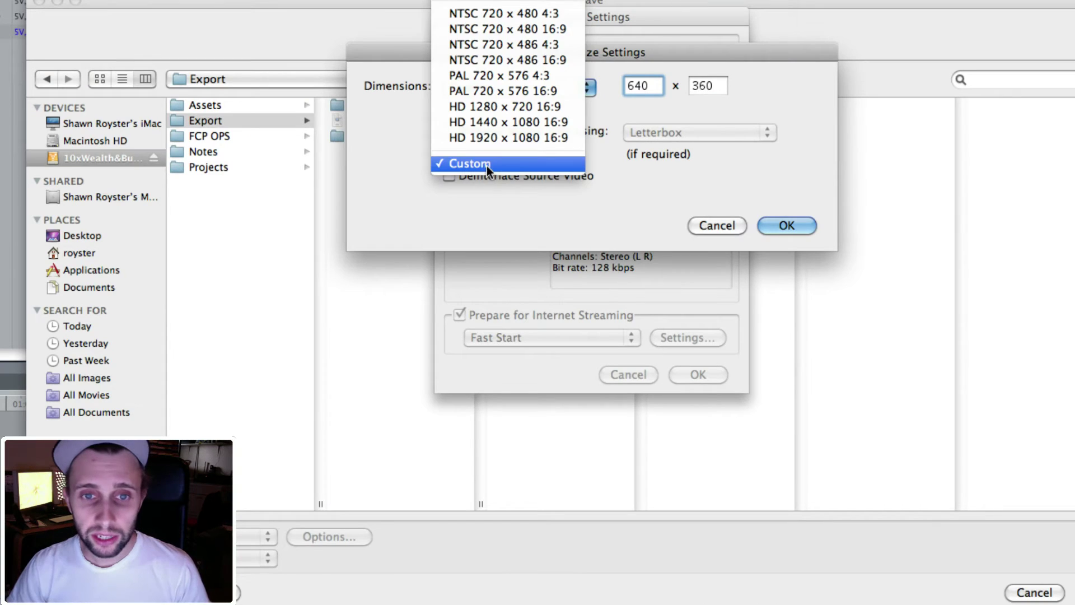
pyautogui.click(483, 167)
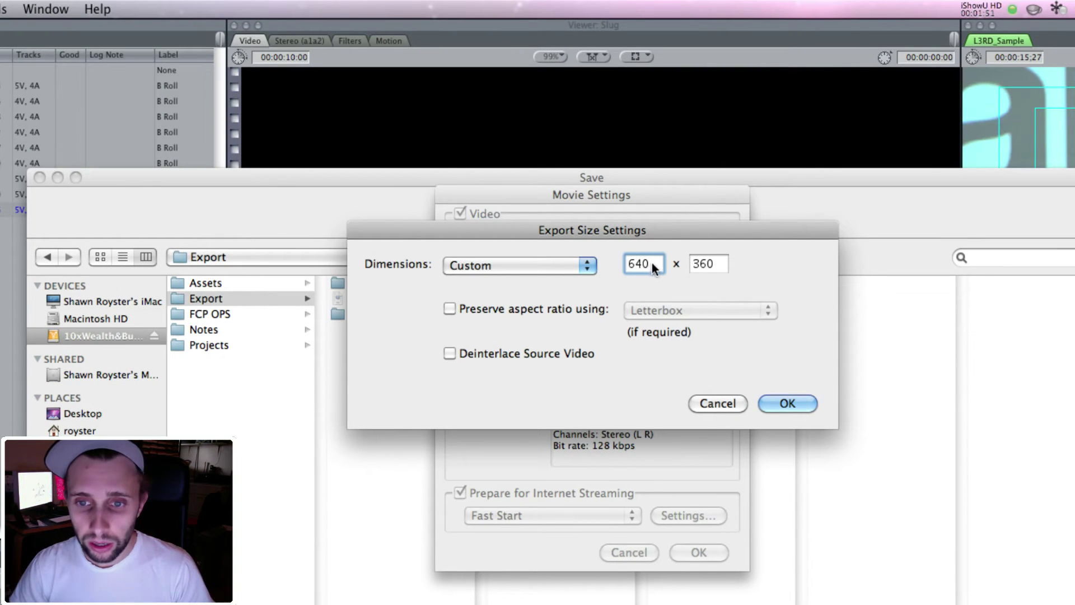
pyautogui.press('BackSpace')
pyautogui.press('BackSpace')
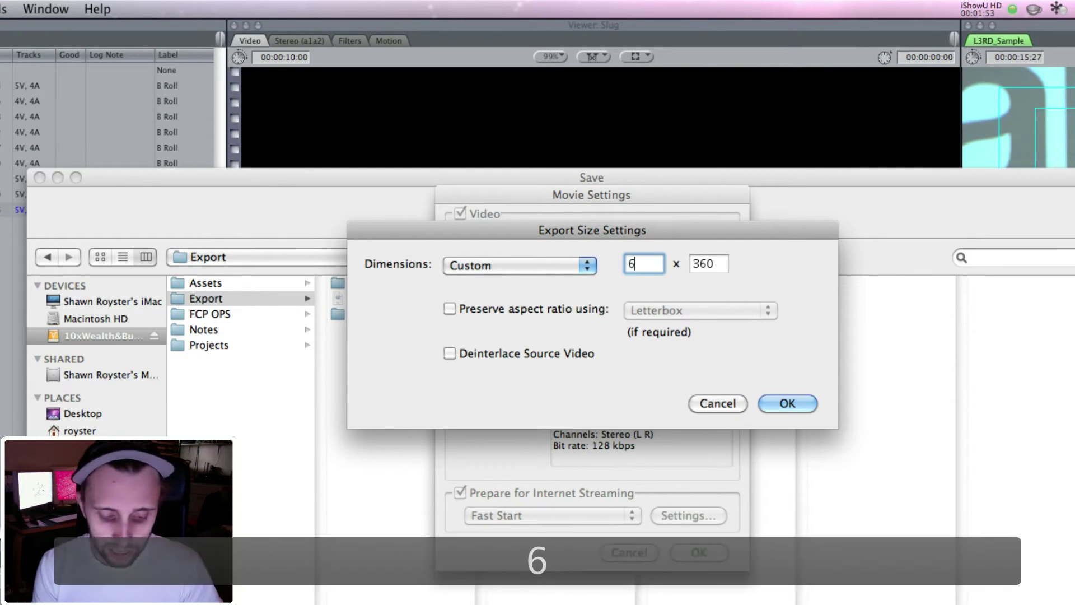
pyautogui.write('40')
pyautogui.click(717, 260)
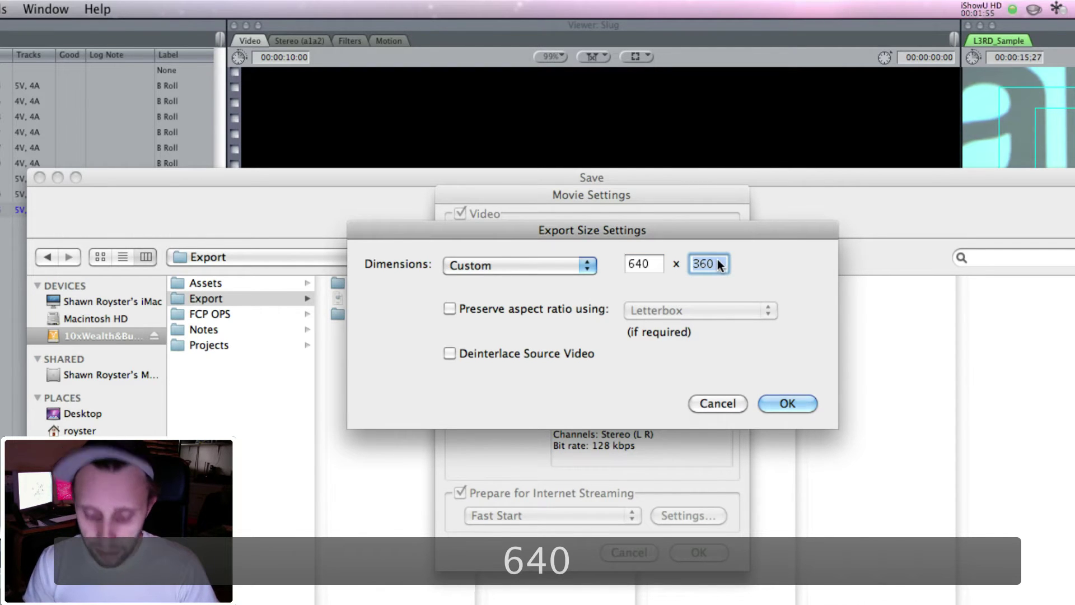
pyautogui.press('BackSpace')
pyautogui.press('BackSpace')
pyautogui.write('60')
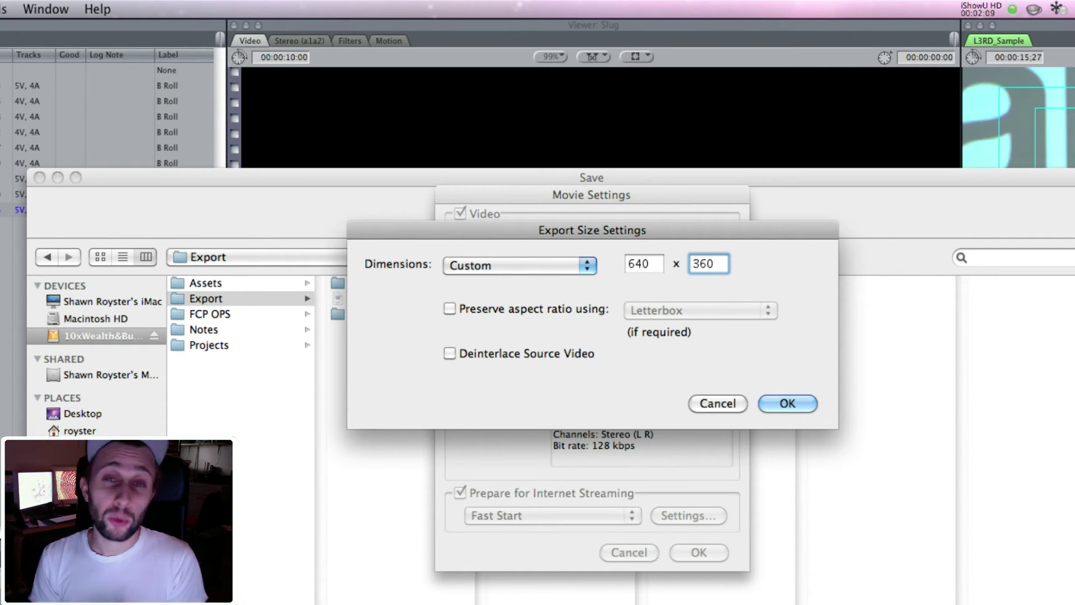
# Step: Confirm the 640 x 360 size, then keep sound at AAC with a 128 kbps target bit rate
pyautogui.click(797, 410)
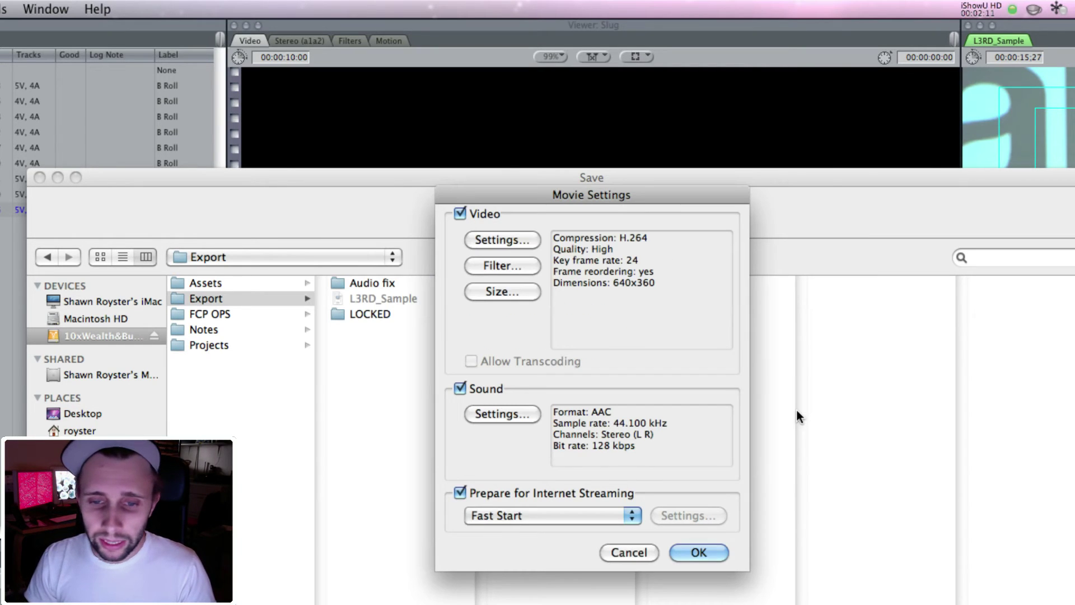
pyautogui.click(502, 414)
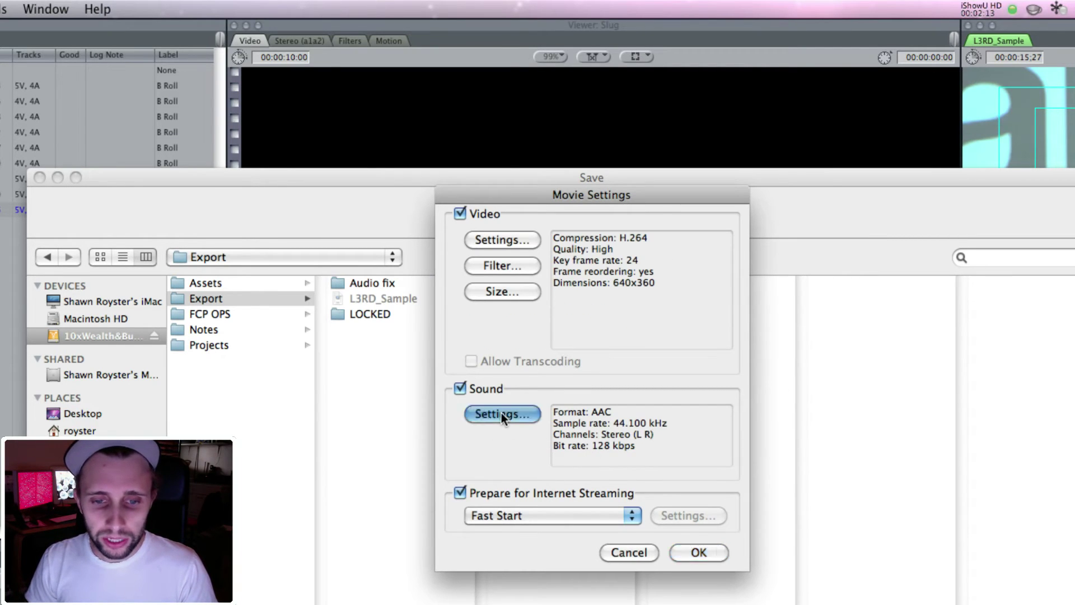
pyautogui.click(578, 244)
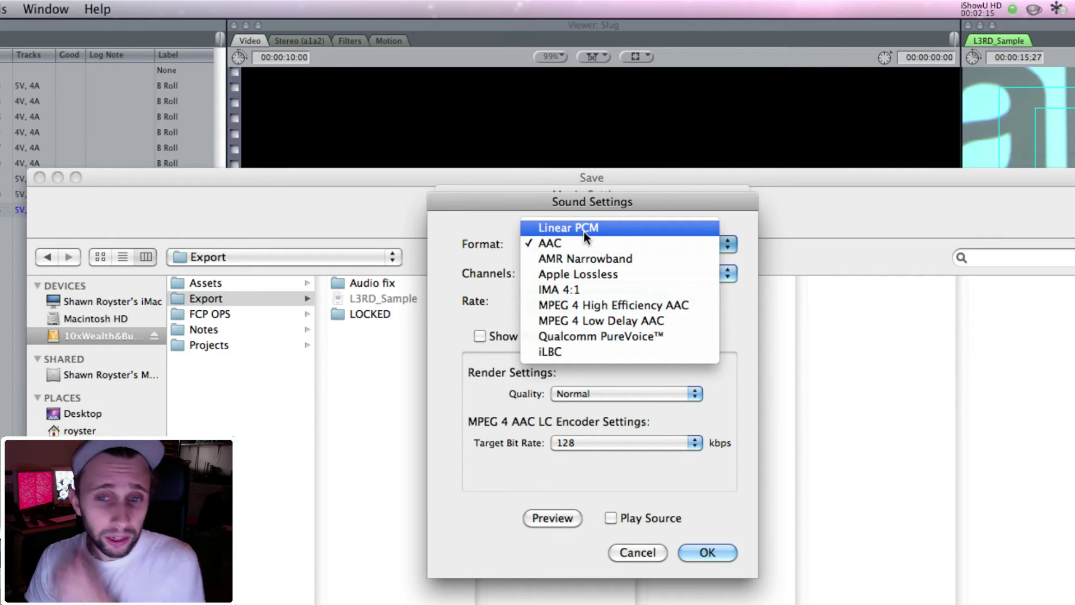
pyautogui.click(542, 245)
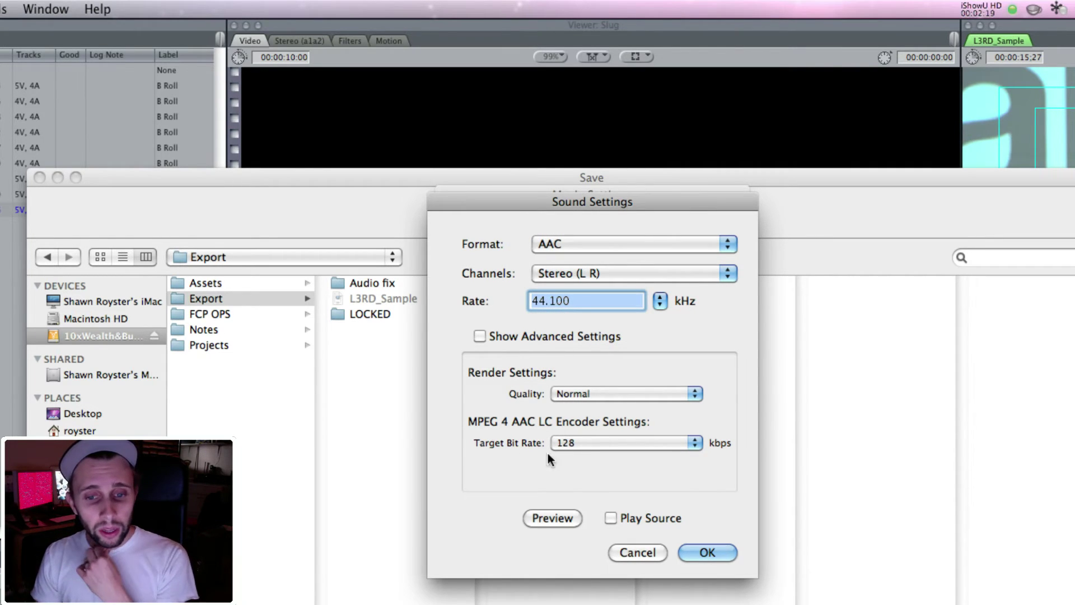
pyautogui.click(590, 444)
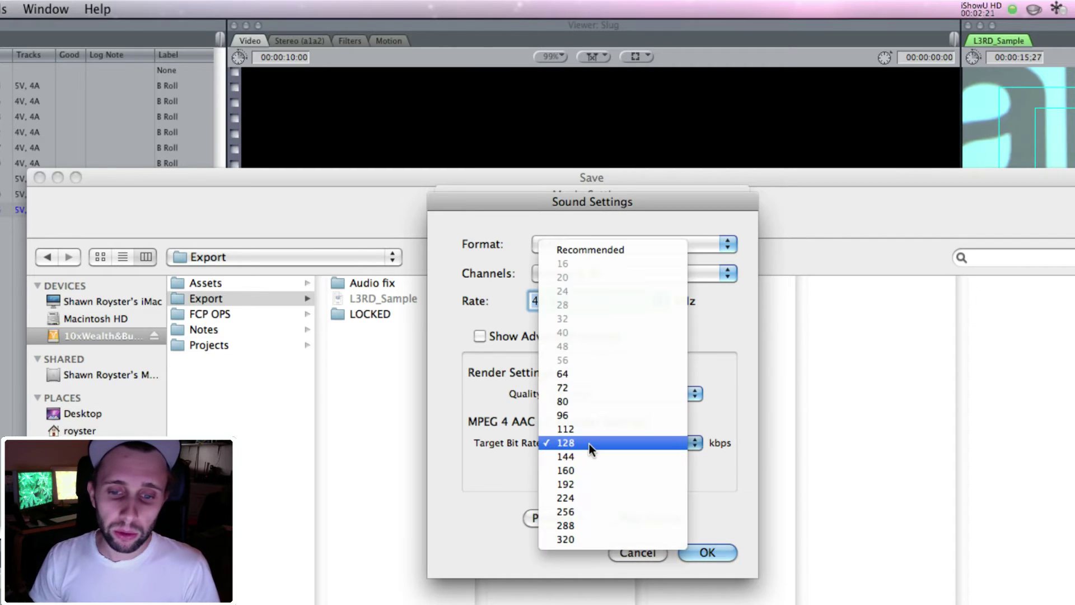
pyautogui.click(589, 444)
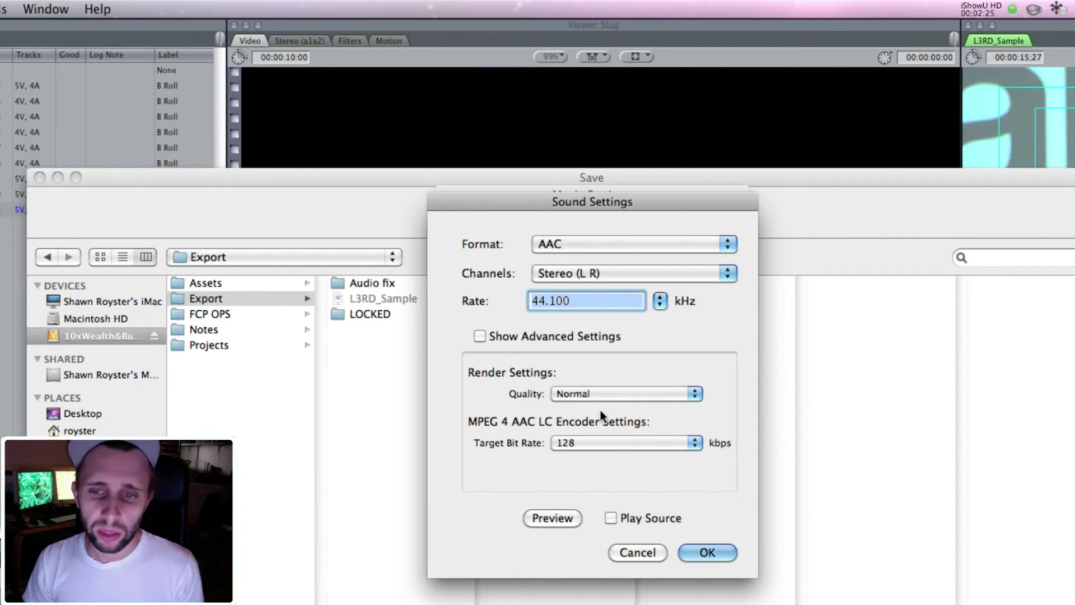
pyautogui.click(720, 546)
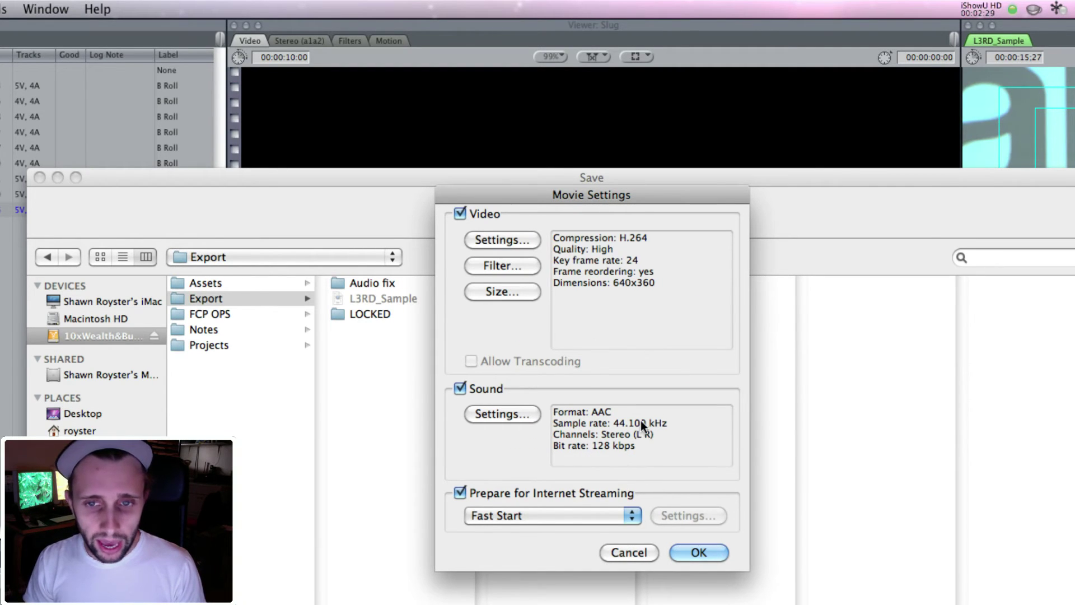
# Step: Accept the H.264 High-quality compression settings and close Movie Settings
pyautogui.click(490, 238)
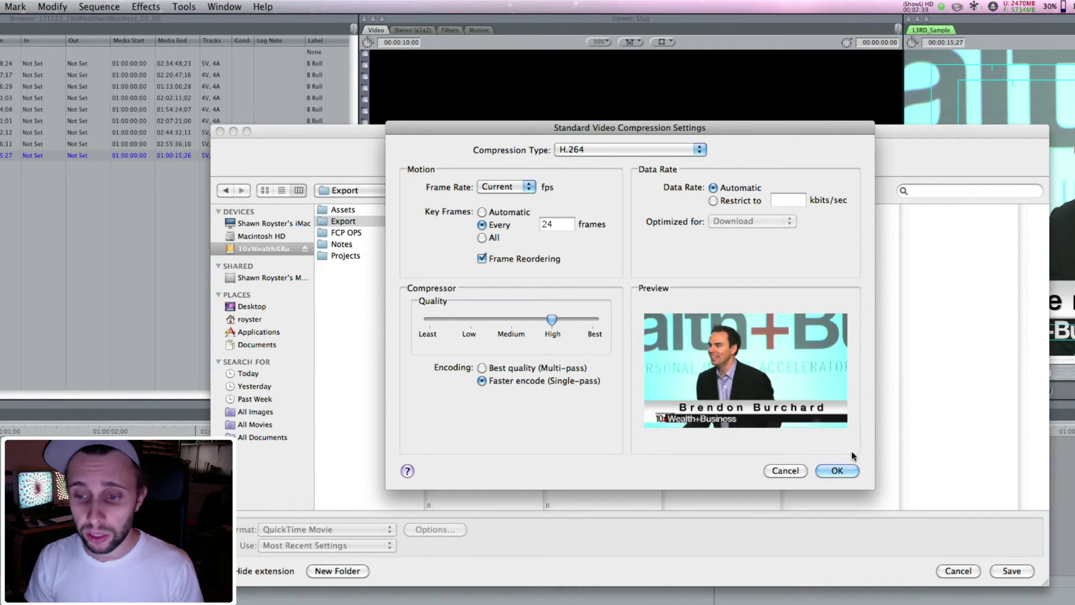
pyautogui.click(840, 470)
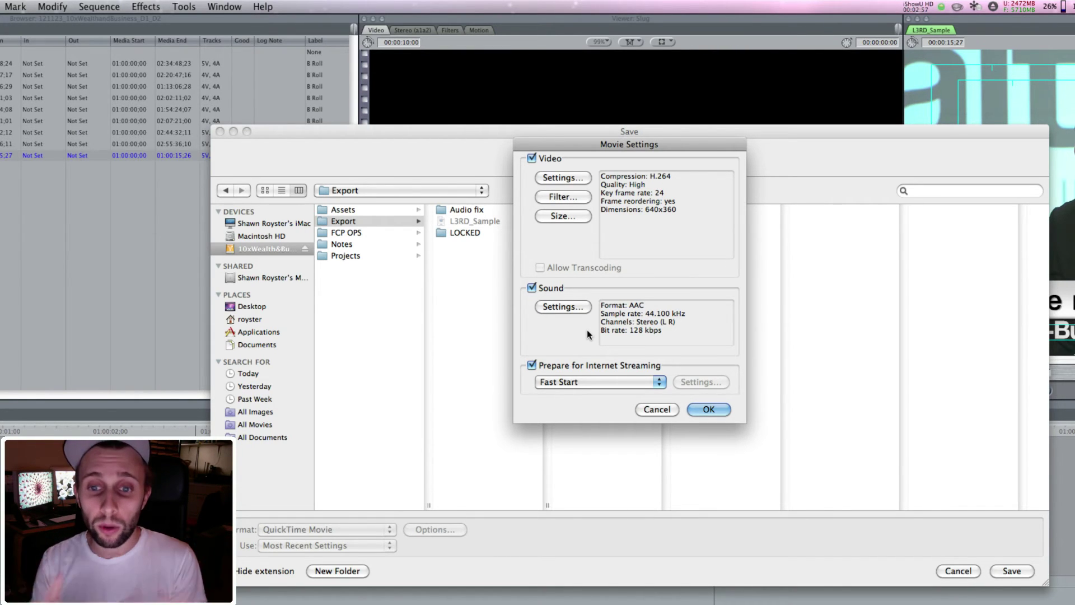
pyautogui.click(709, 409)
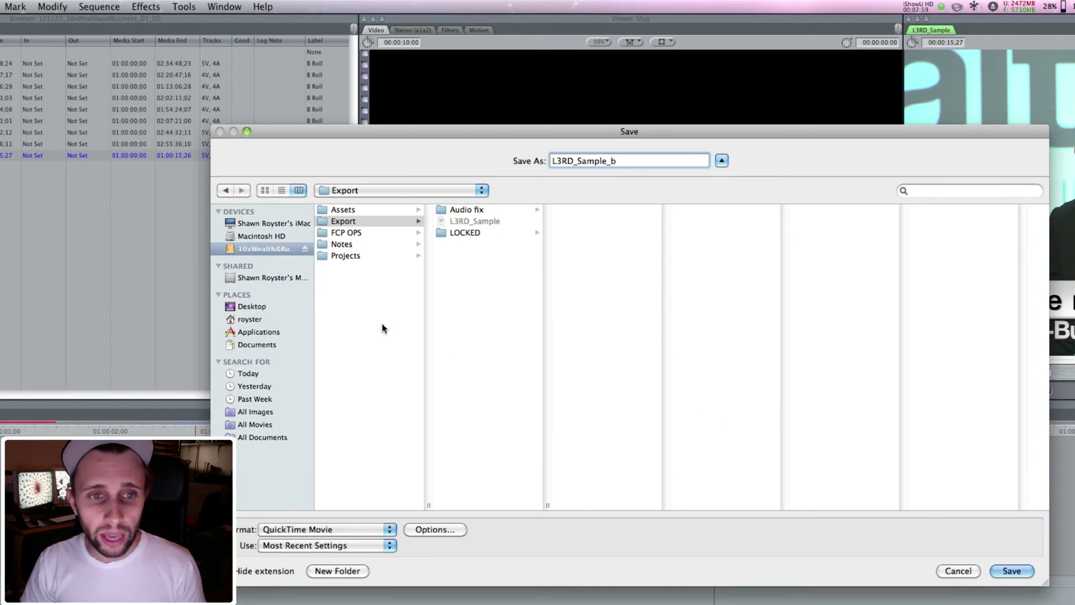
# Step: Save L3RD_Sample_b to the Export folder and view that folder in Finder while it exports
pyautogui.click(374, 223)
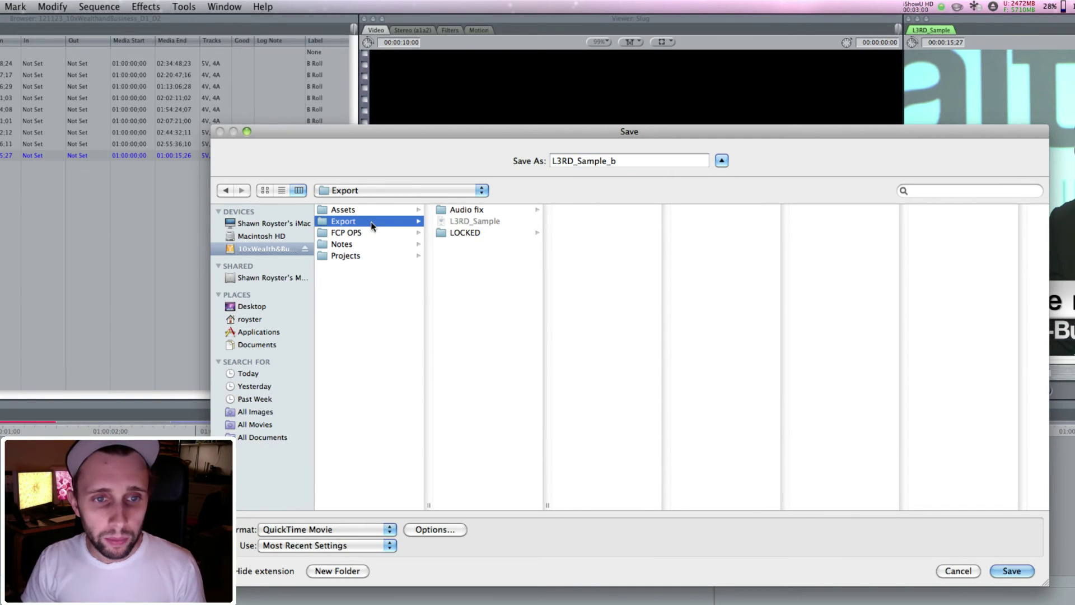
pyautogui.click(1025, 573)
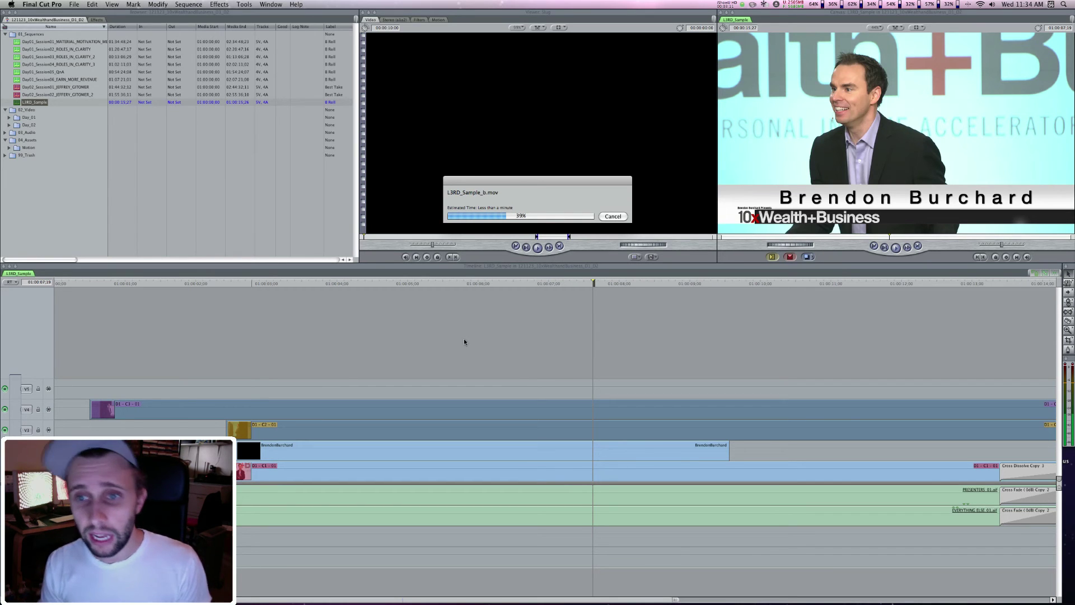
pyautogui.click(246, 589)
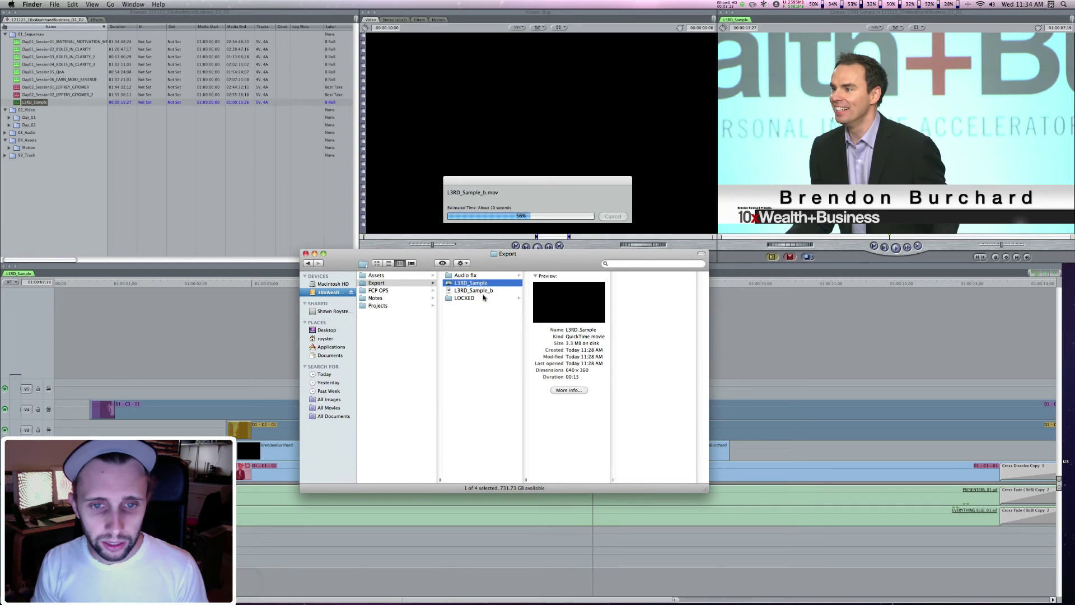
# Step: Select L3RD_Sample_b in Finder to see its 640×360, 3.3 MB, 15-second details
pyautogui.click(277, 344)
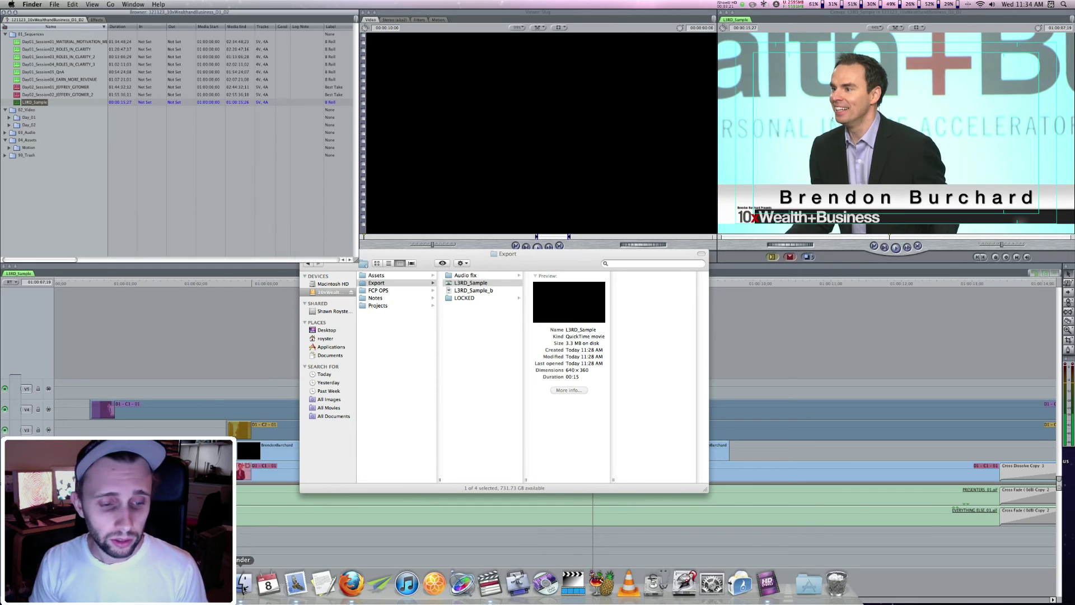
pyautogui.click(494, 336)
pyautogui.press('Down')
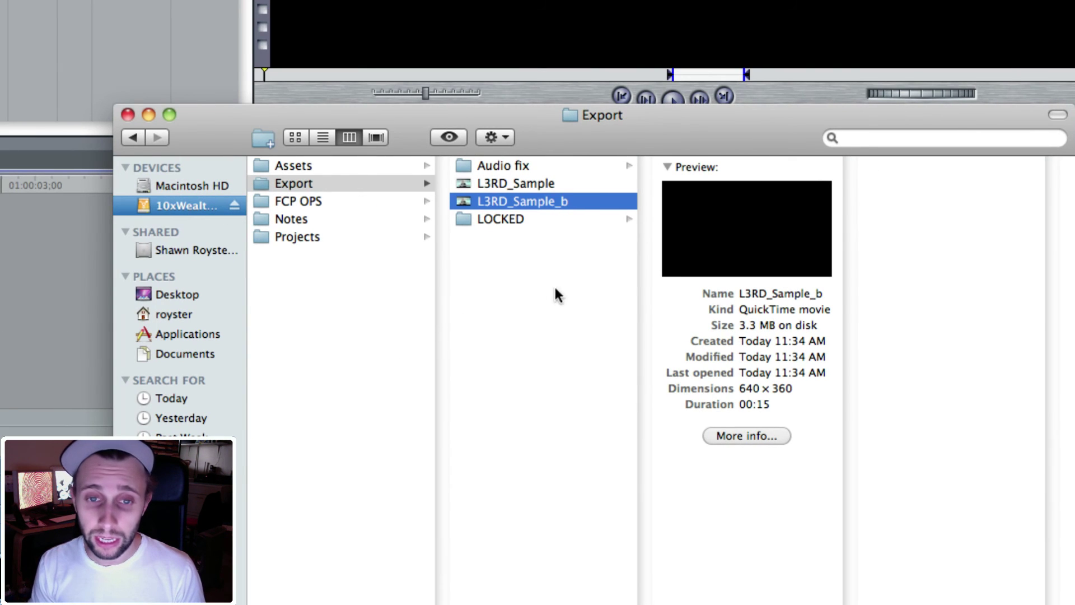
pyautogui.press('space')
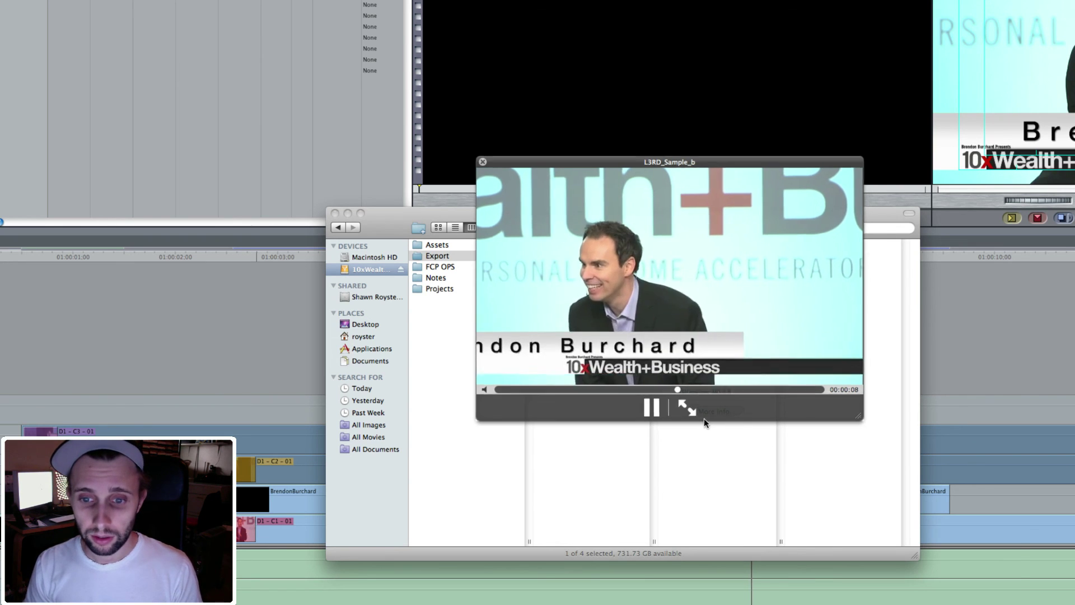
pyautogui.press('space')
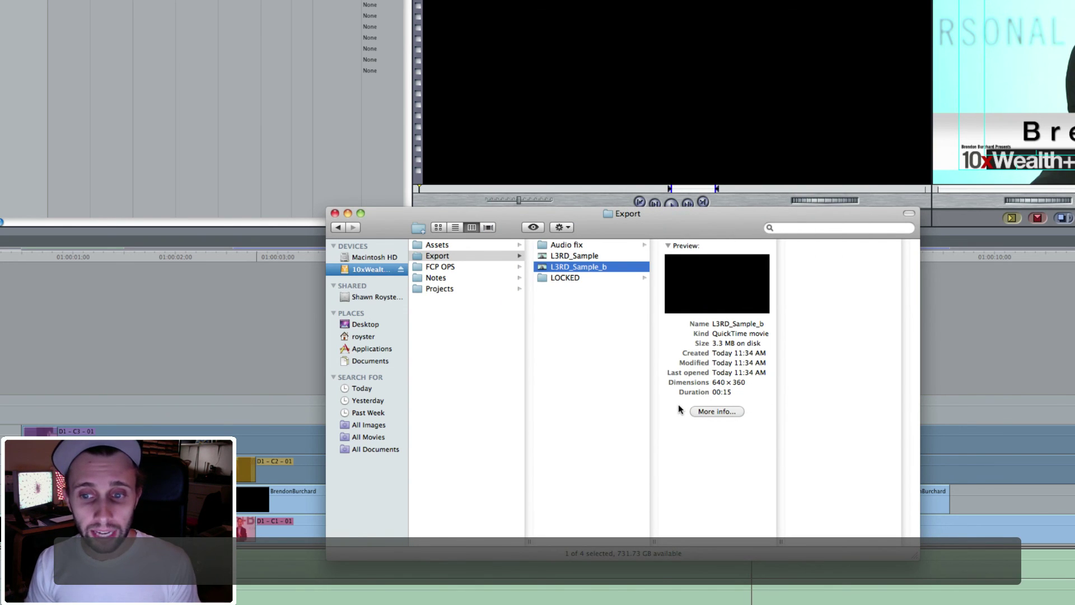